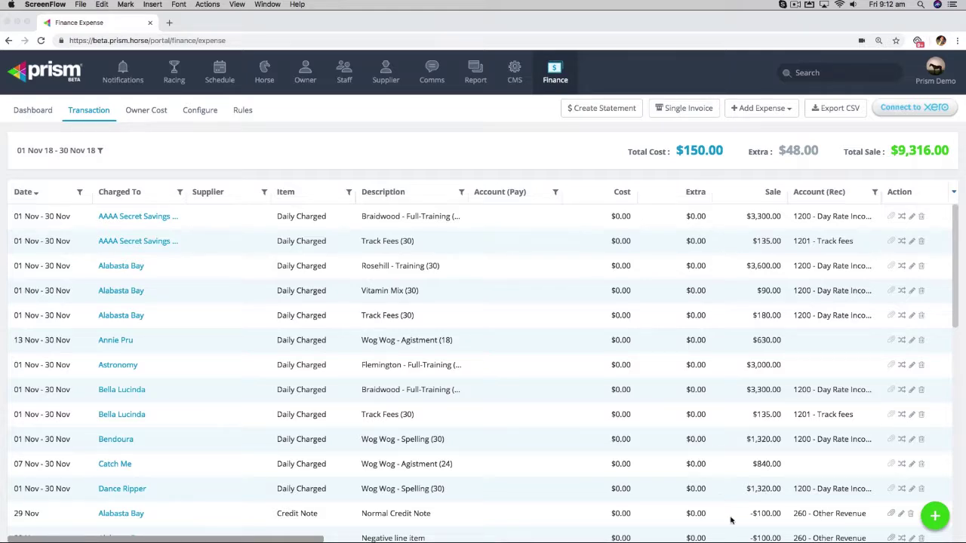
click(935, 517)
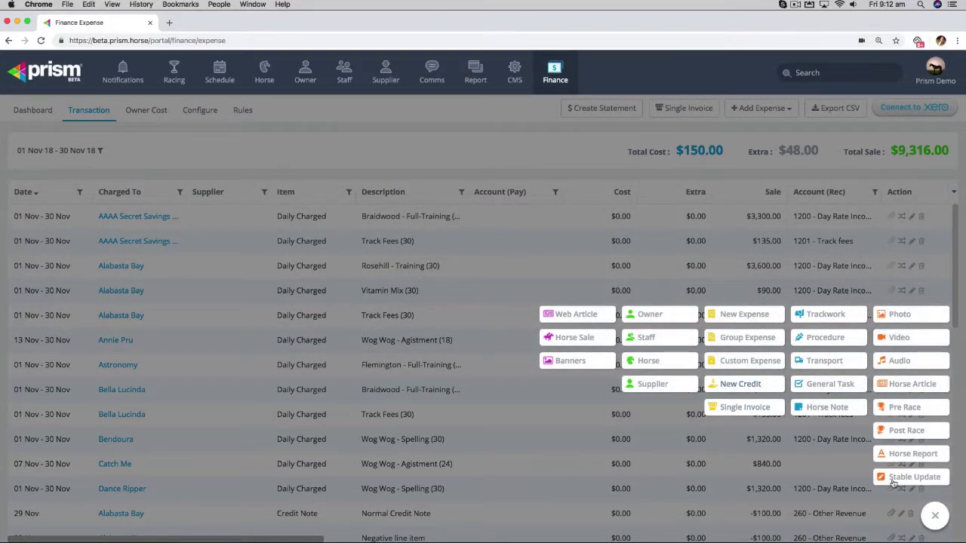
click(937, 519)
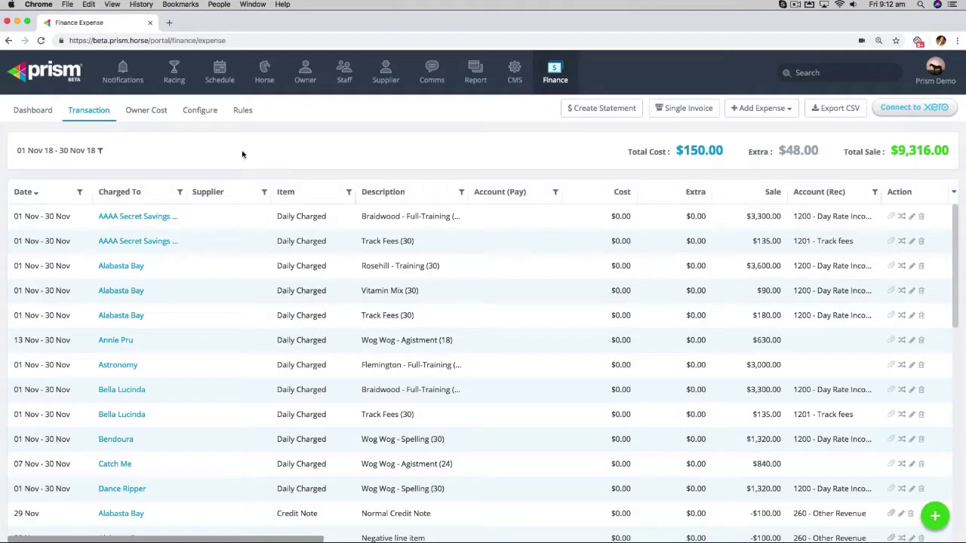
Start a new credit entry charged to the horse Bon Anna
click(788, 113)
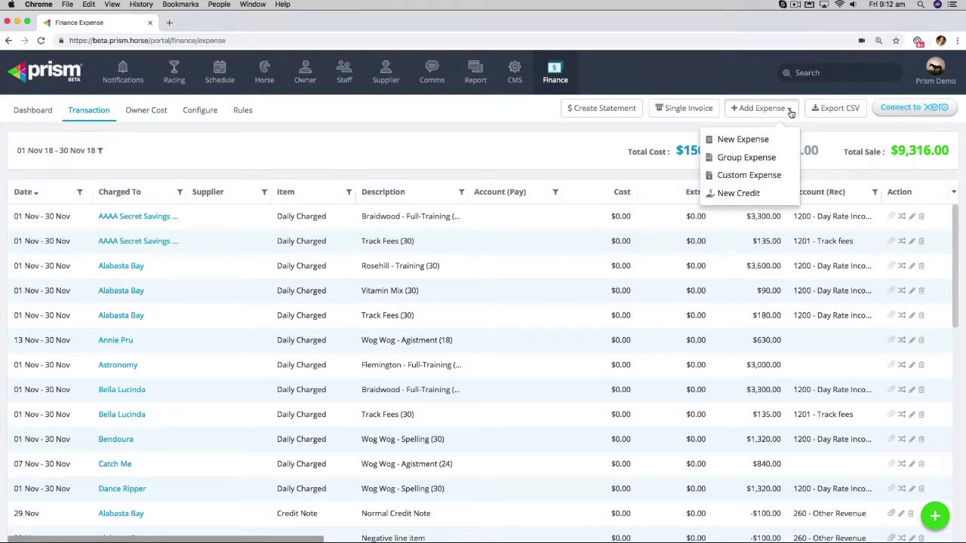
click(746, 193)
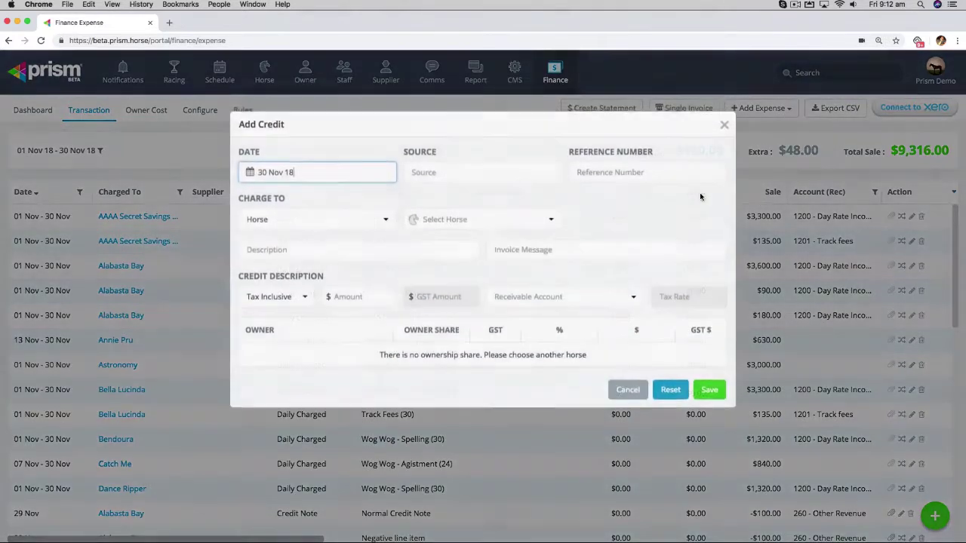
click(553, 221)
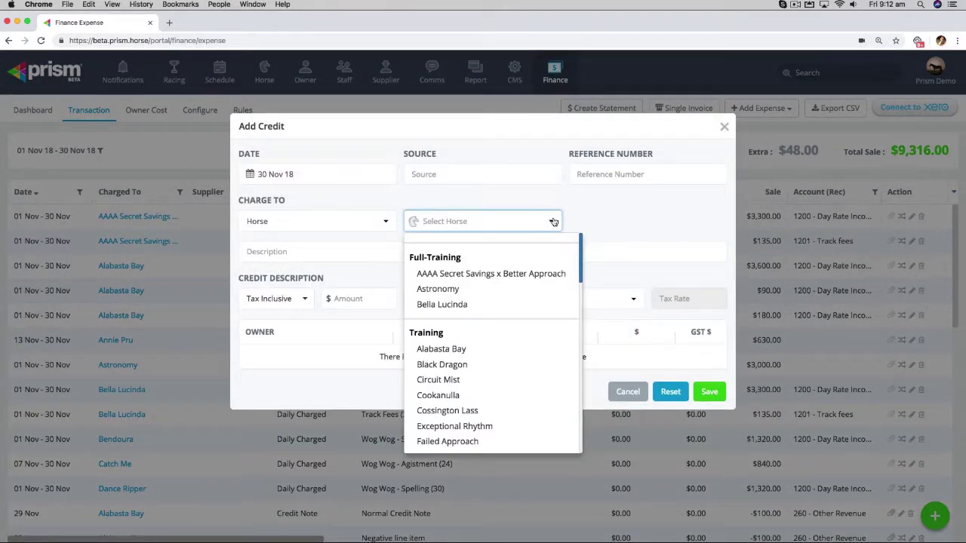
text(bon)
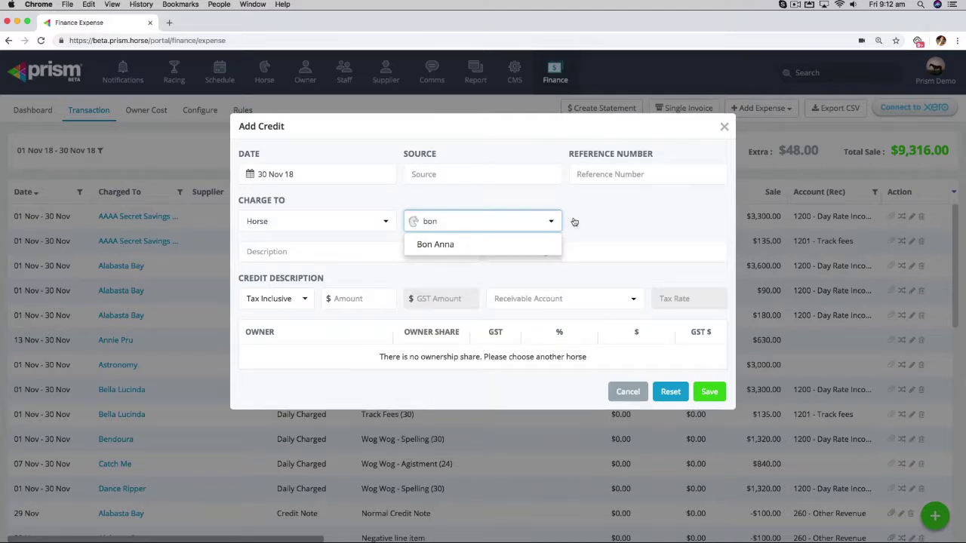
click(436, 244)
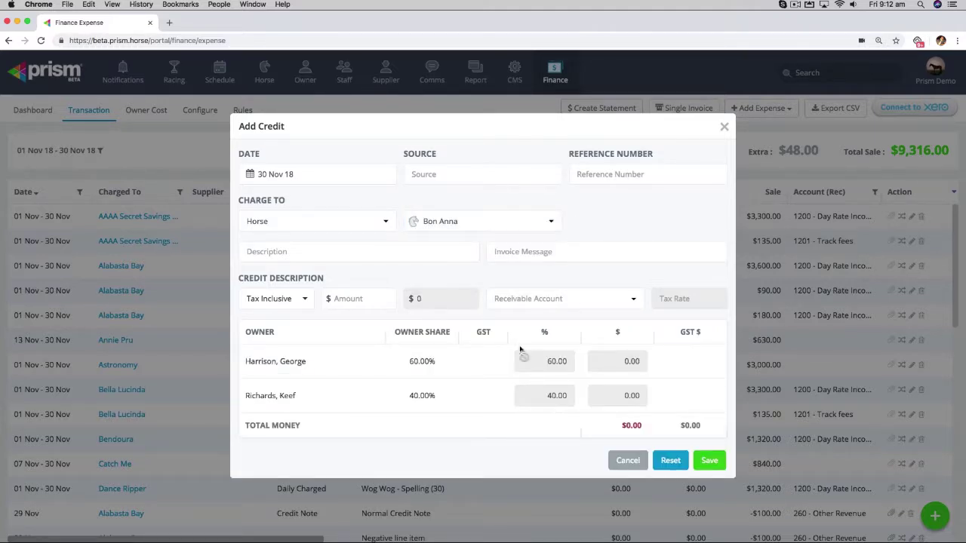
Describe the credit as "Credit Note for overcharge", letting the invoice message fill in from the description
click(348, 254)
text(Cr)
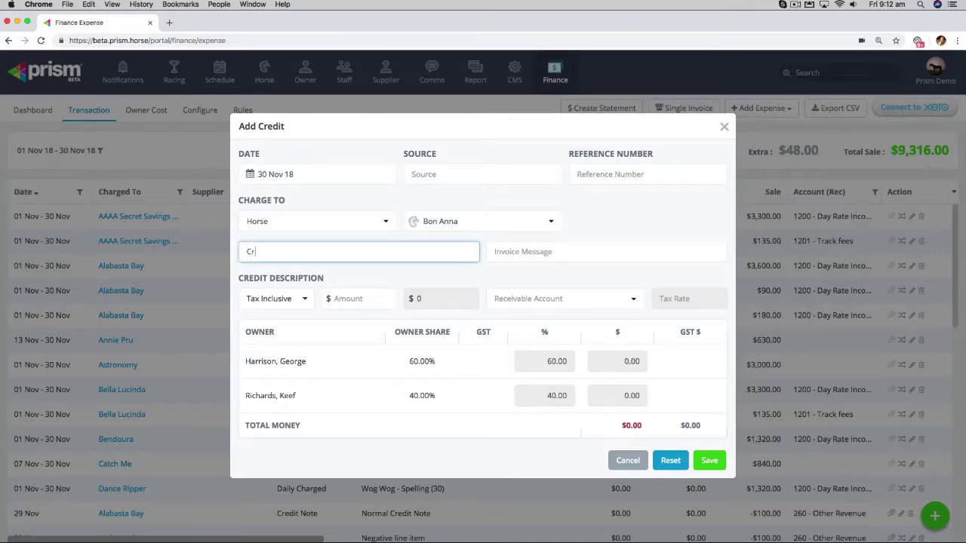
text(edit Note for overcharge)
key(Tab)
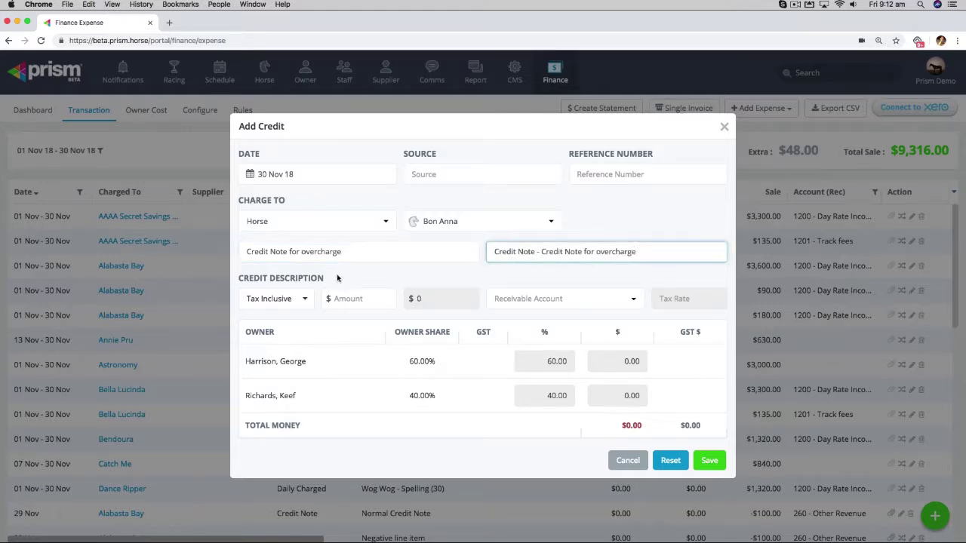
Set the credit amount to $100 with receivable account 260 - Other Revenue and save the credit
click(348, 299)
text(100)
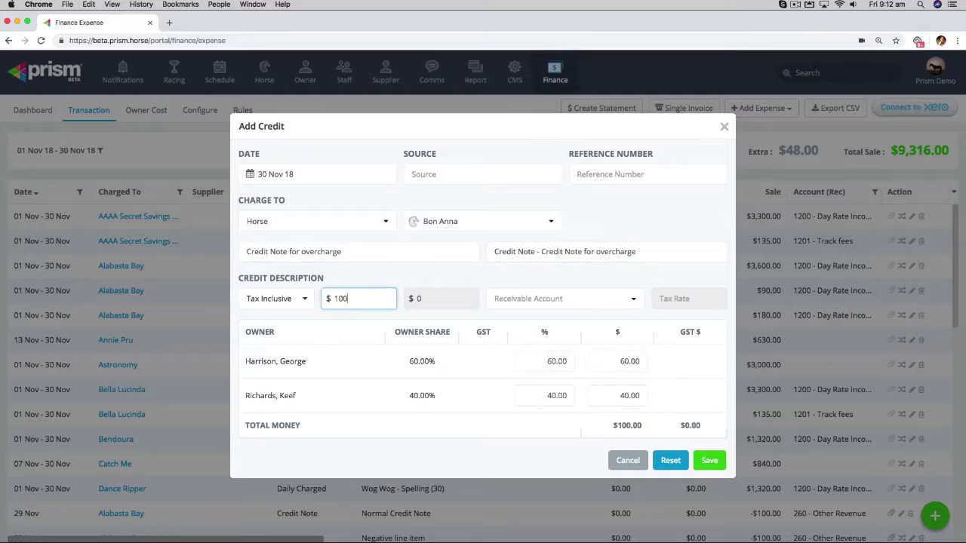
click(512, 268)
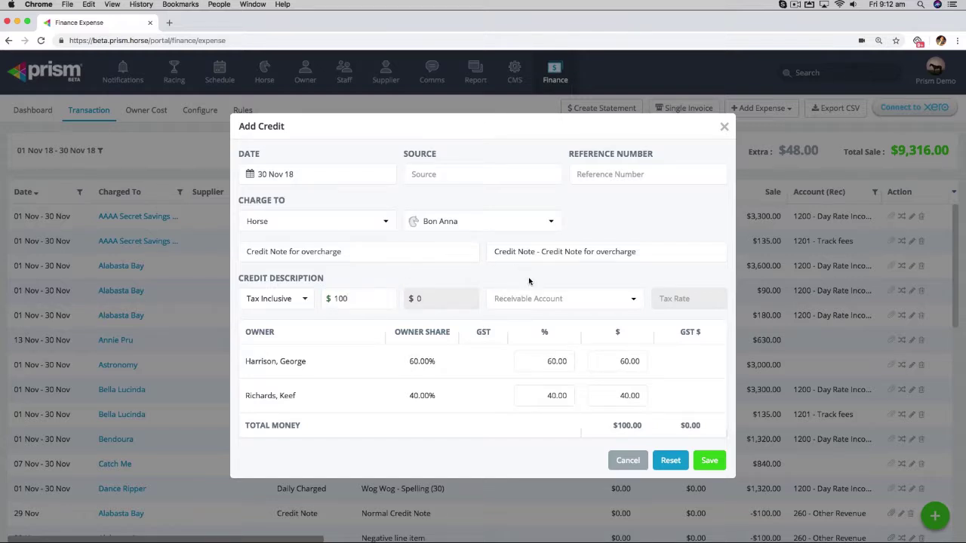
click(636, 307)
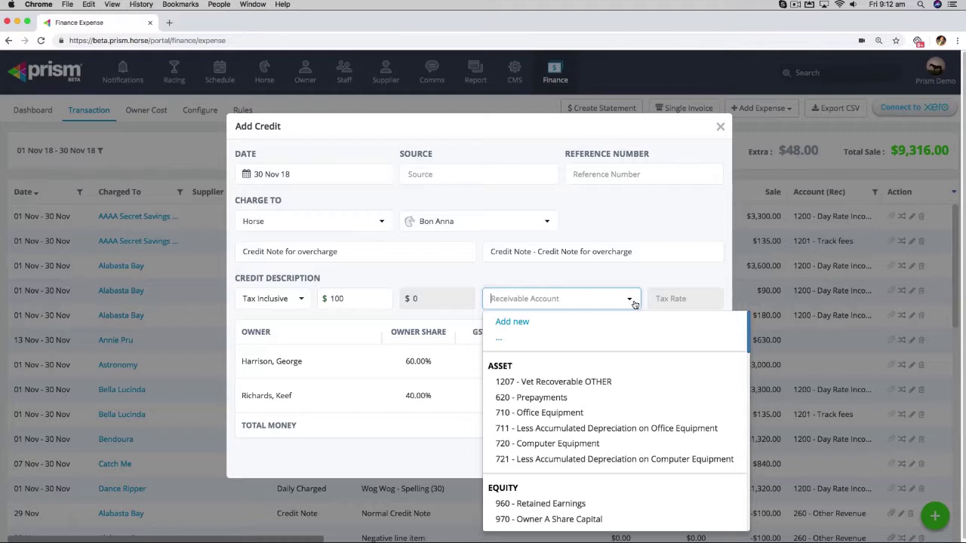
text(other)
click(583, 368)
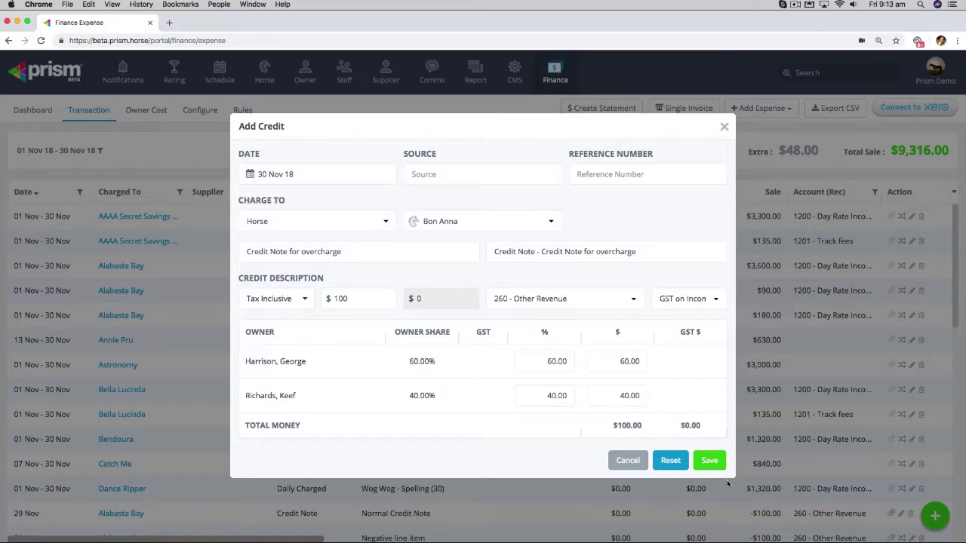
click(708, 462)
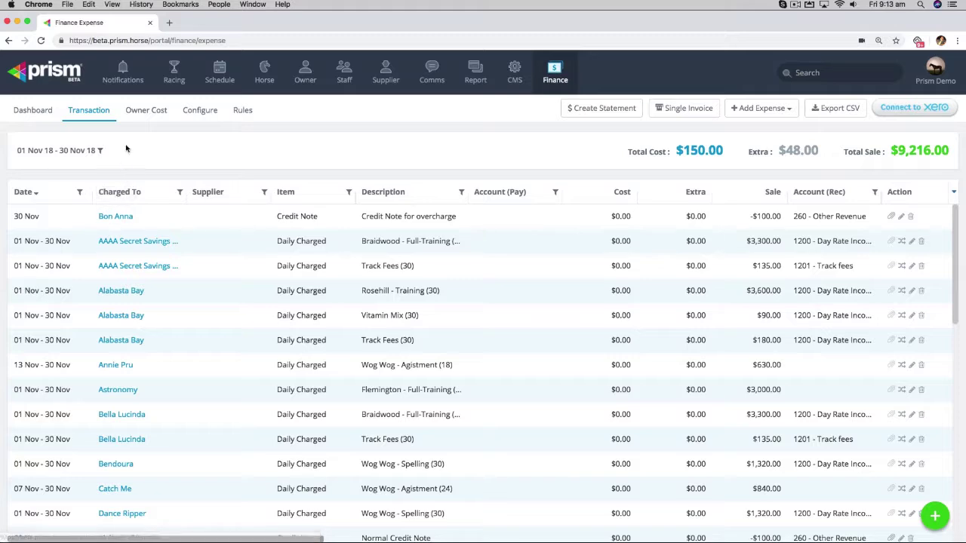
Review the Bon Anna credit note line in the owner costs of the horse's 40% owner
click(151, 114)
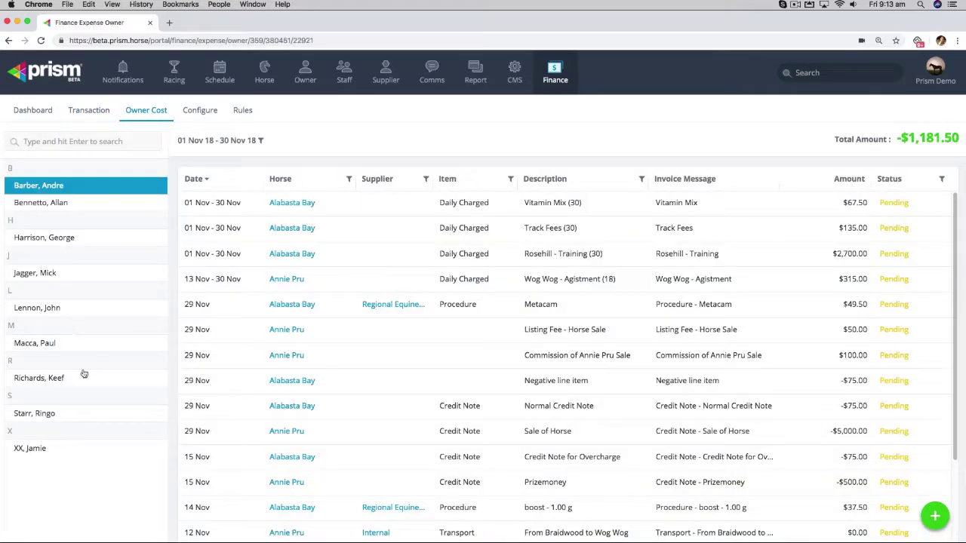
click(81, 376)
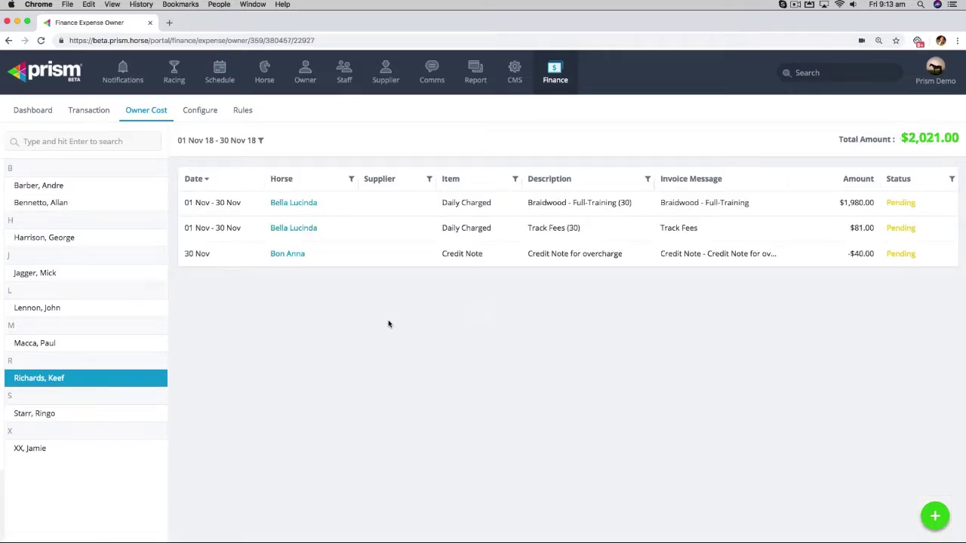
drag(441, 254, 876, 263)
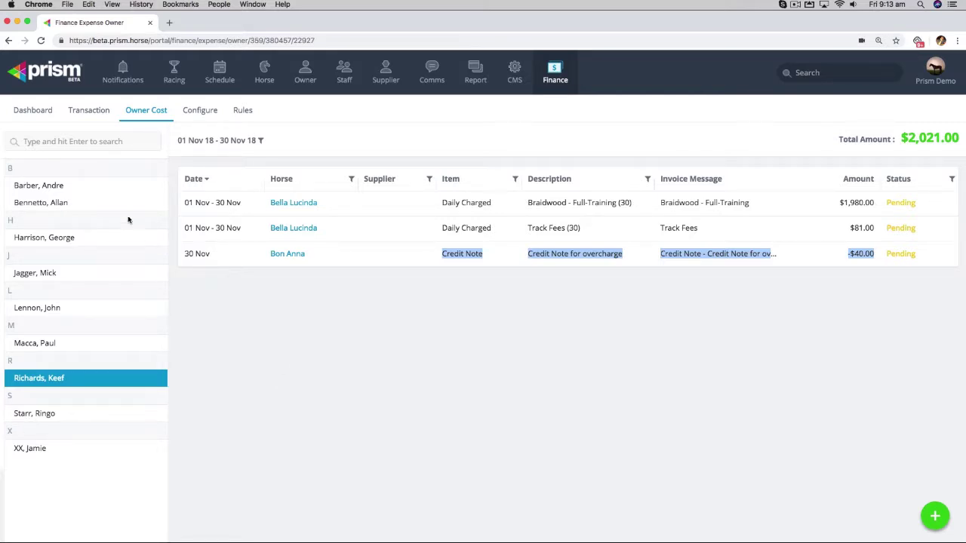
Return to the transaction list and start a new expense charged to the horse Bon Anna
click(89, 110)
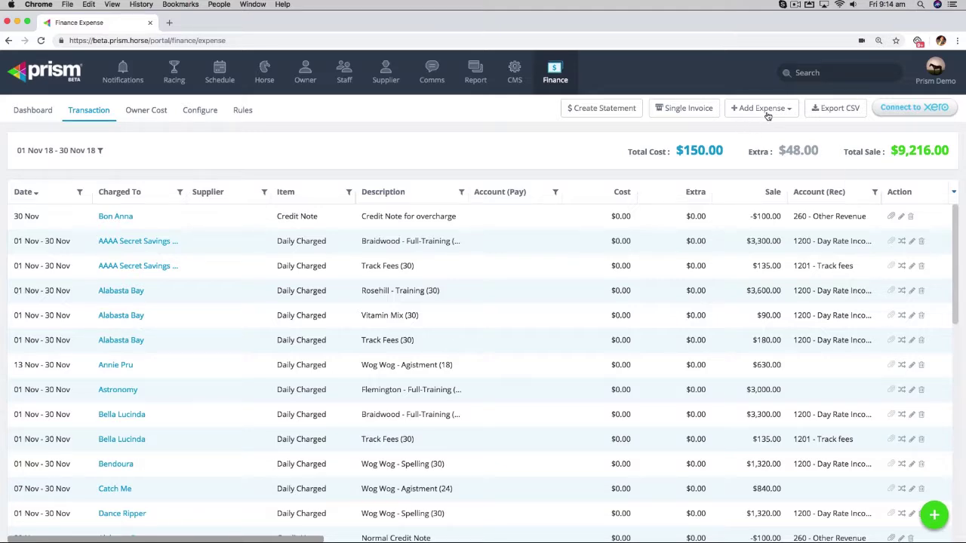
click(768, 114)
click(741, 141)
click(521, 221)
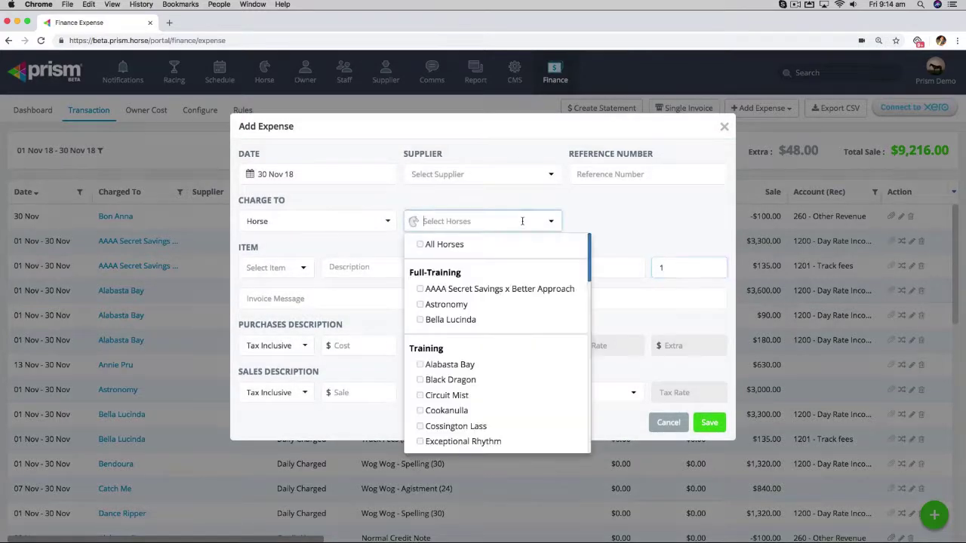
text(bon)
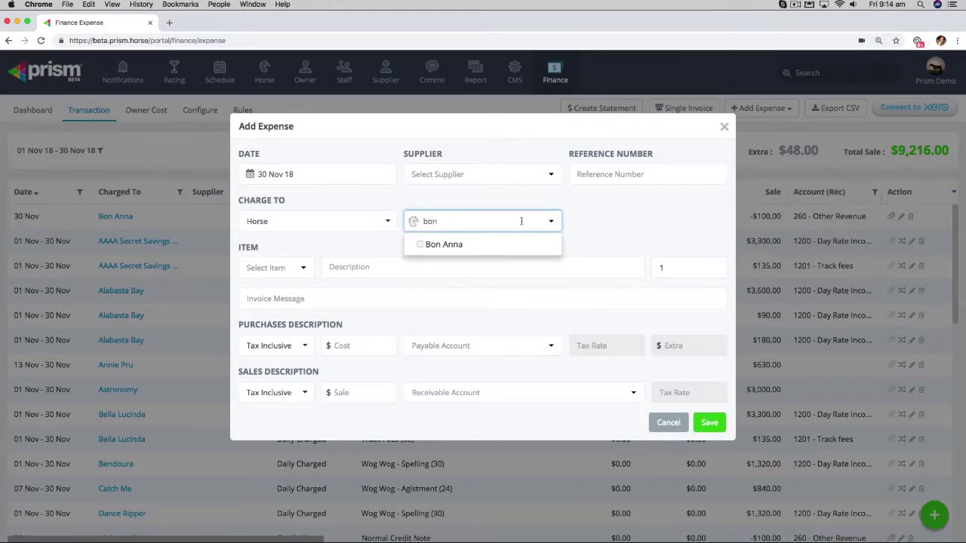
click(473, 248)
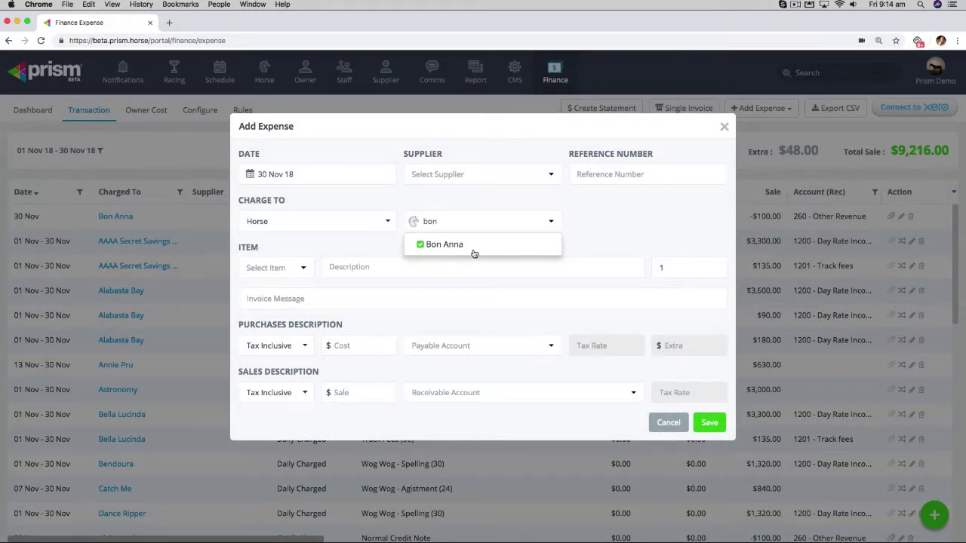
click(575, 237)
Describe the expense as "Reimbursement of overcharge" and let the same text fill the invoice message
click(362, 268)
text(Credit)
key(BackSpace)
key(BackSpace)
key(BackSpace)
key(BackSpace)
key(BackSpace)
key(BackSpace)
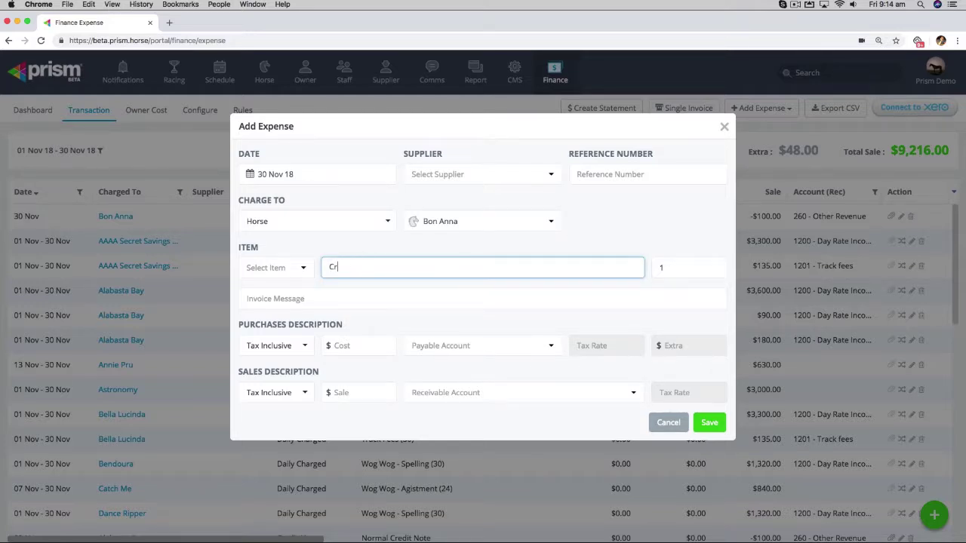
text(Reimbursement of overcharge)
click(380, 298)
click(428, 323)
Set the expense's sale amount to -100 with receivable account 260 - Other Revenue and save the expense
click(370, 388)
text(-100)
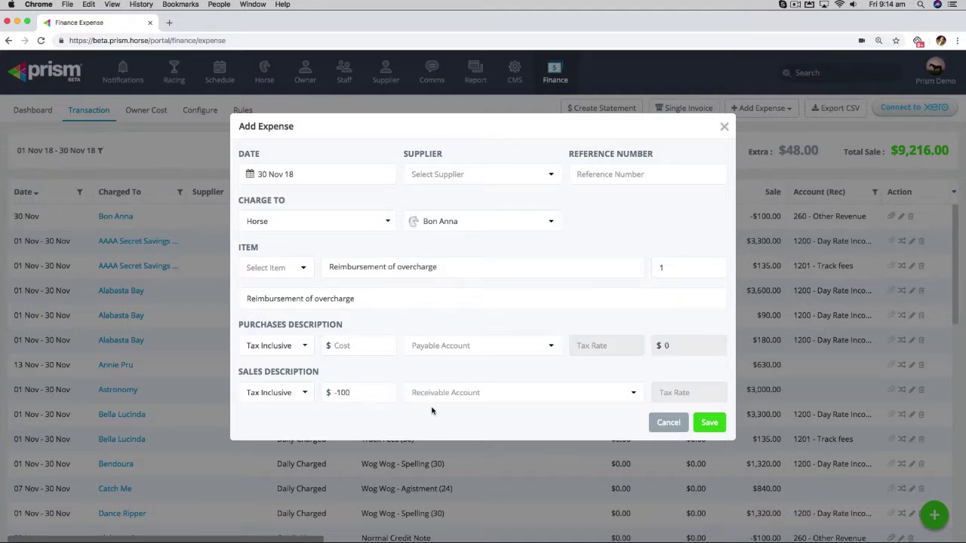
click(517, 398)
text(other)
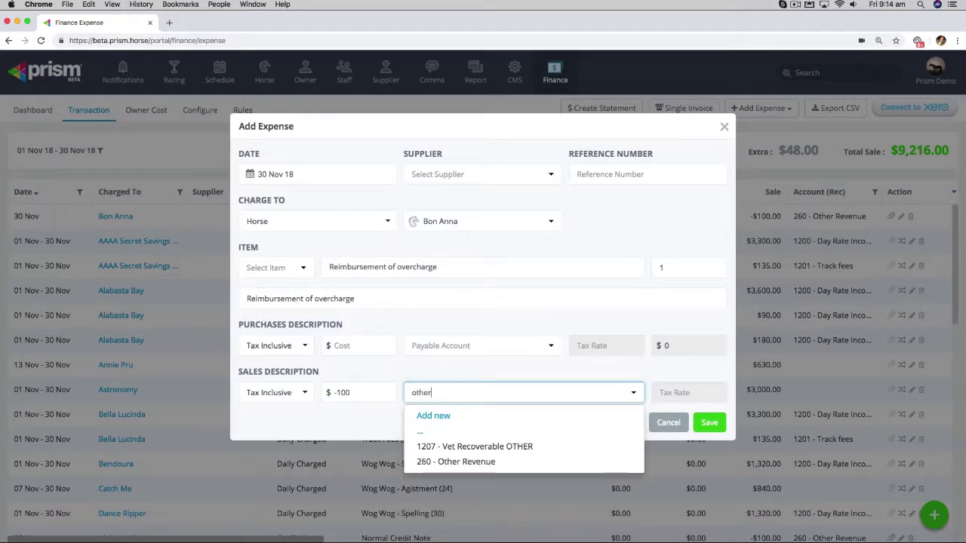
click(460, 462)
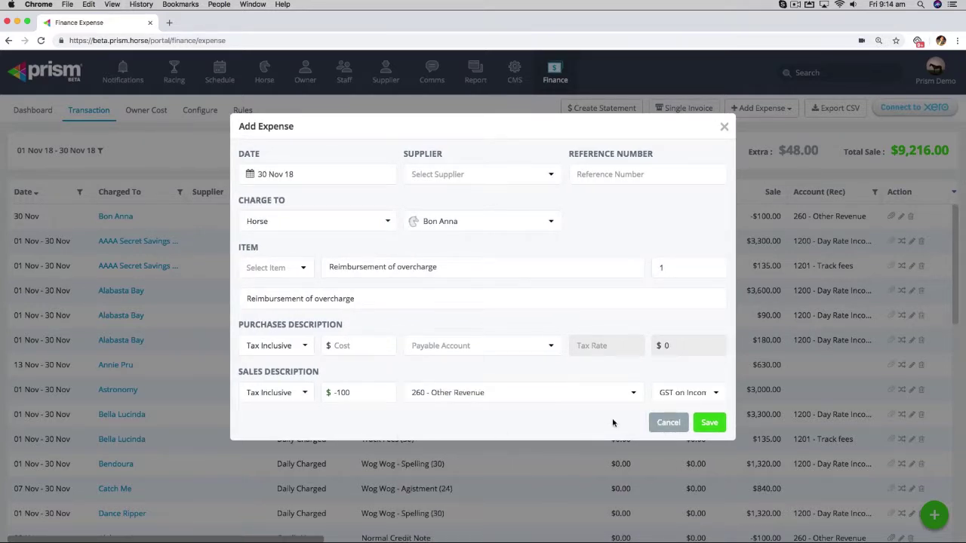
click(711, 424)
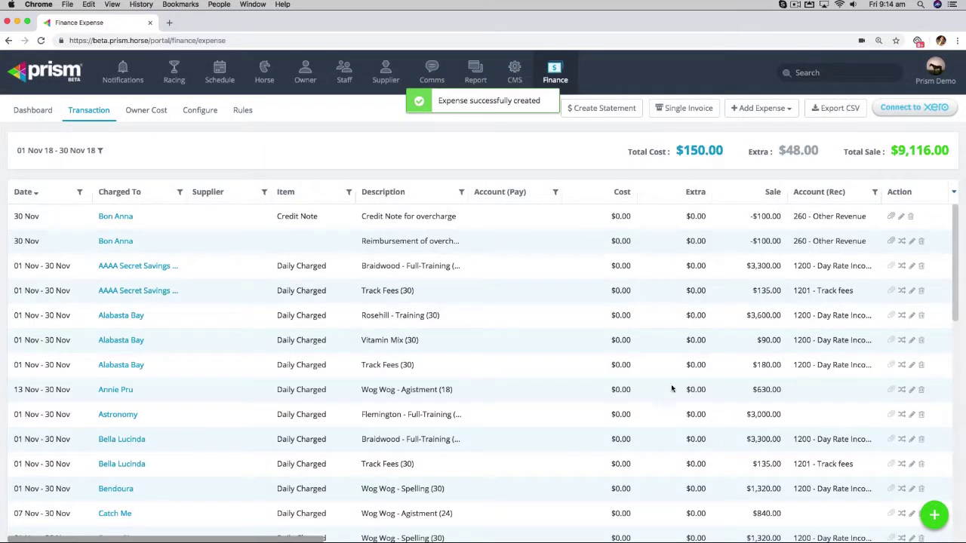
drag(779, 240, 96, 218)
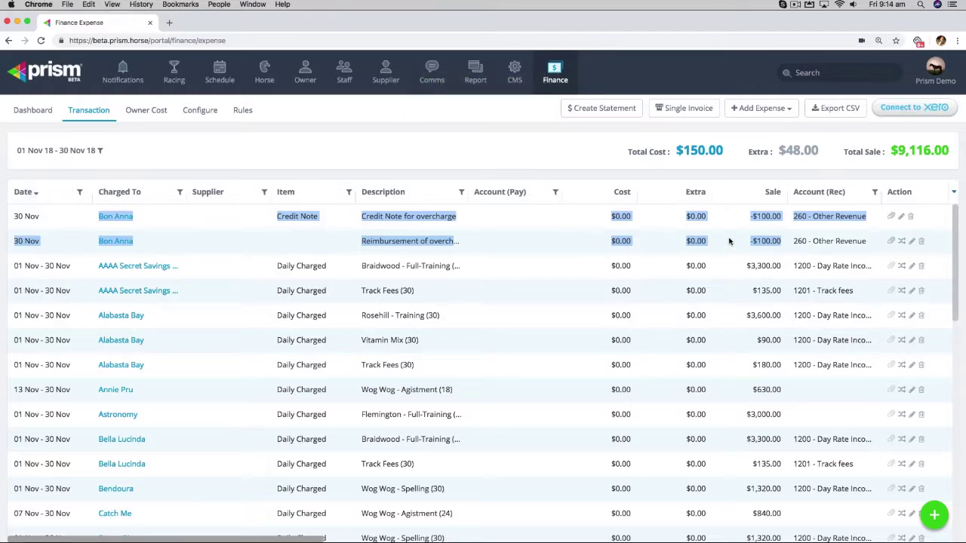
click(721, 241)
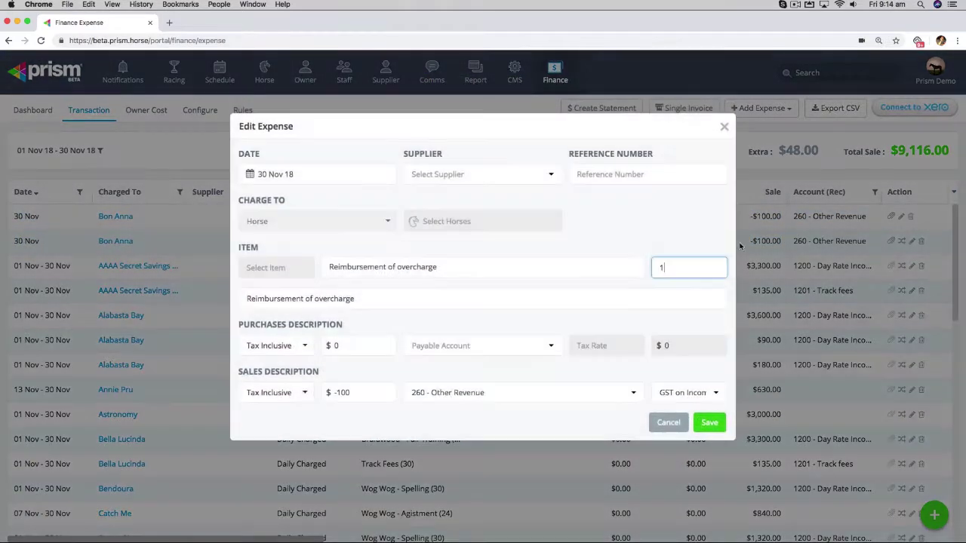
click(668, 422)
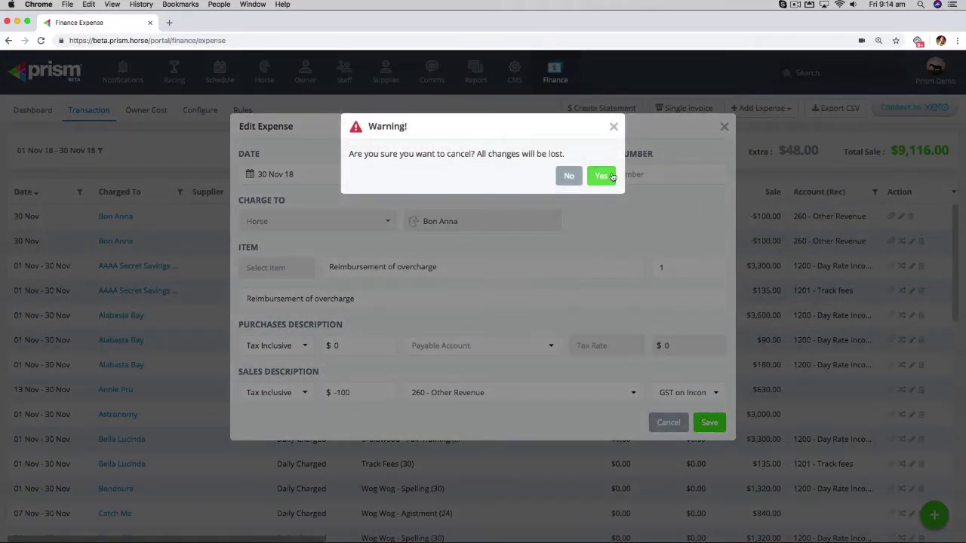
click(604, 175)
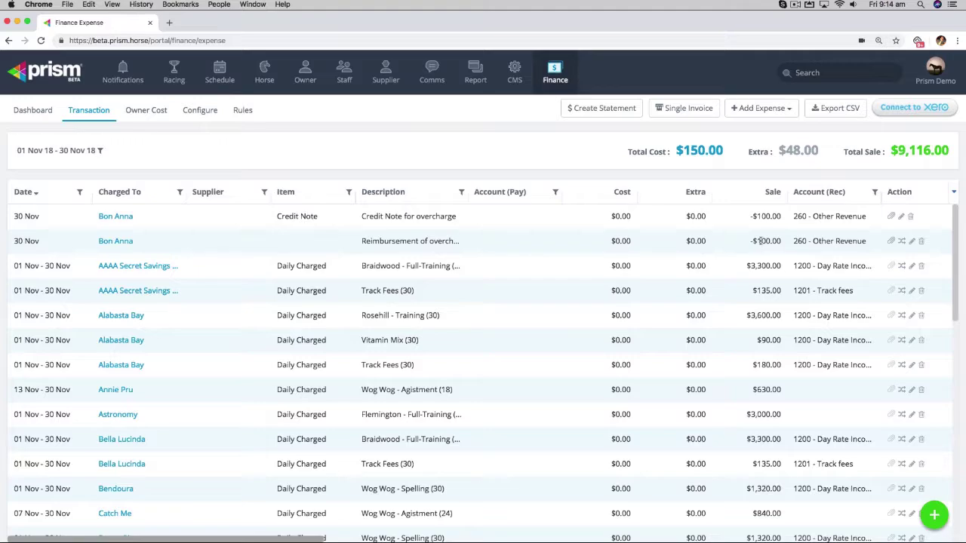
View the details of the Bon Anna credit note and its owner split, then close them without saving
drag(785, 219, 748, 219)
click(747, 218)
click(724, 126)
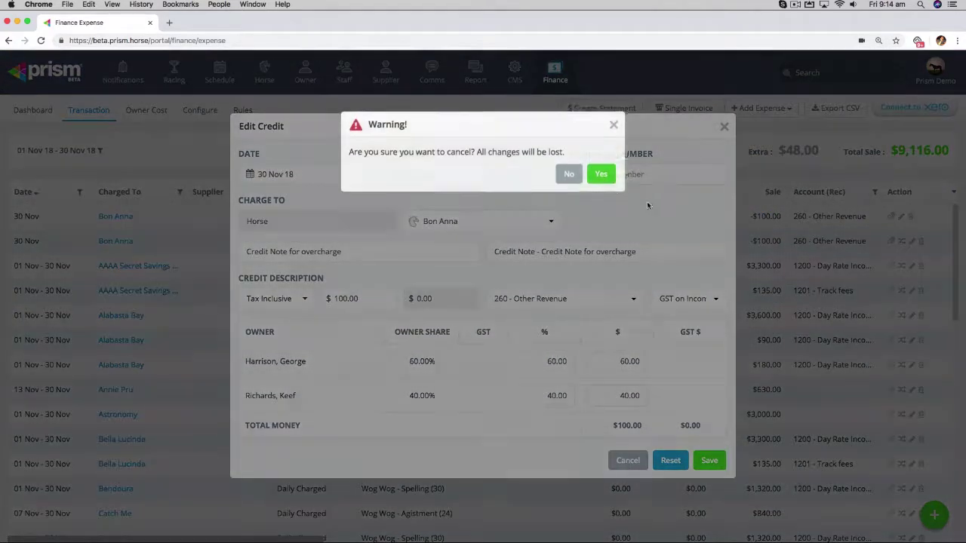
click(601, 175)
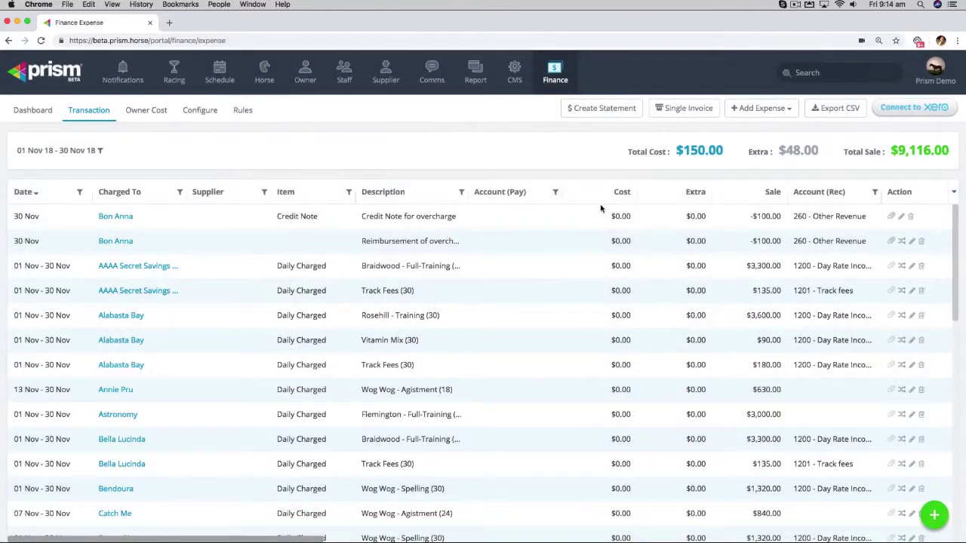